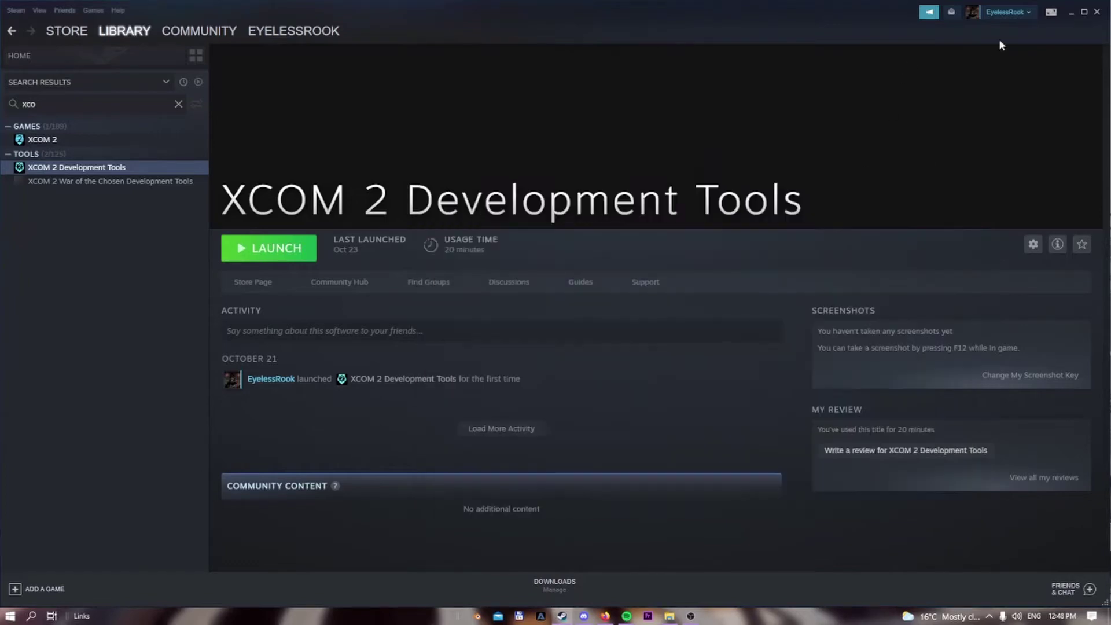
- Minimize Steam to reveal the desktop with its XCOM 2 Development Tools shortcut
left_click(1070, 15)
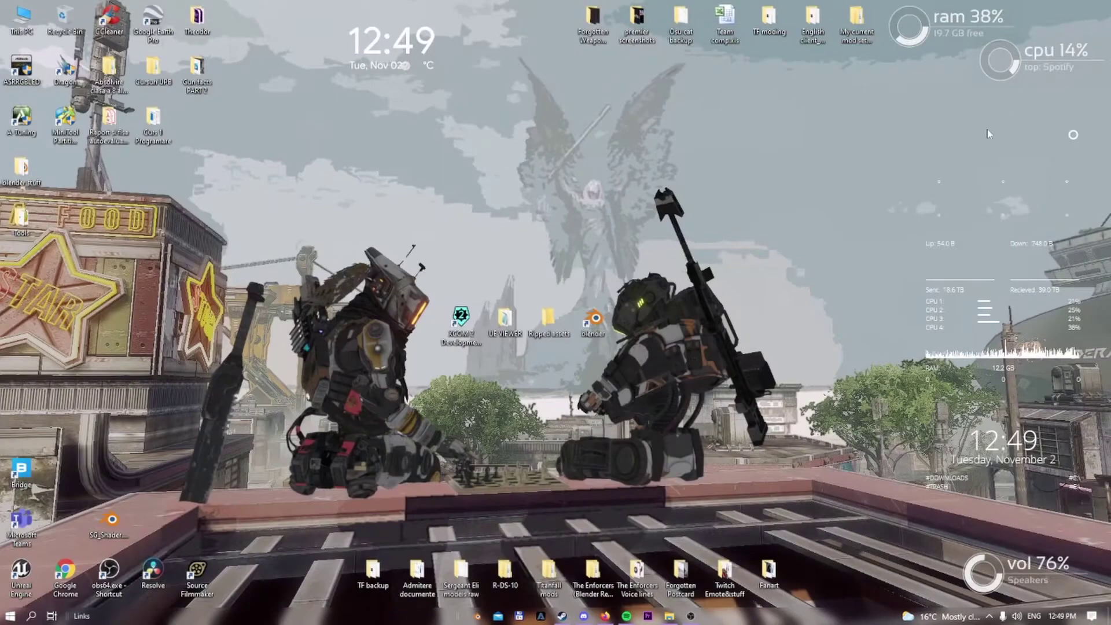
- Open the UE VIEWER folder from the desktop and move its window higher on screen
double_click(505, 321)
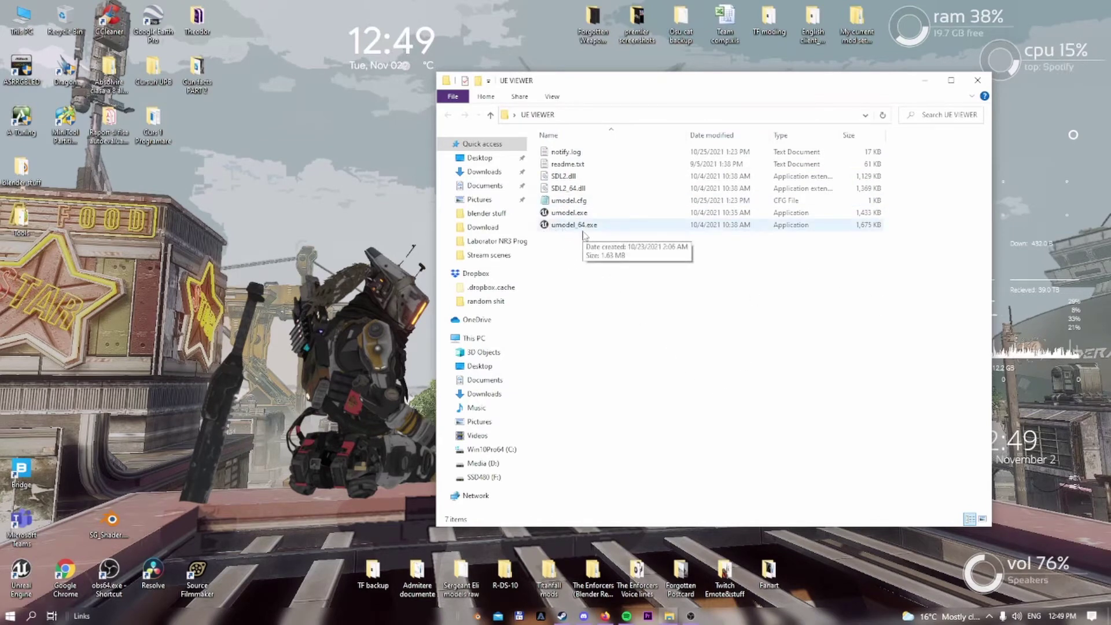
left_click_drag(604, 101, 707, 134)
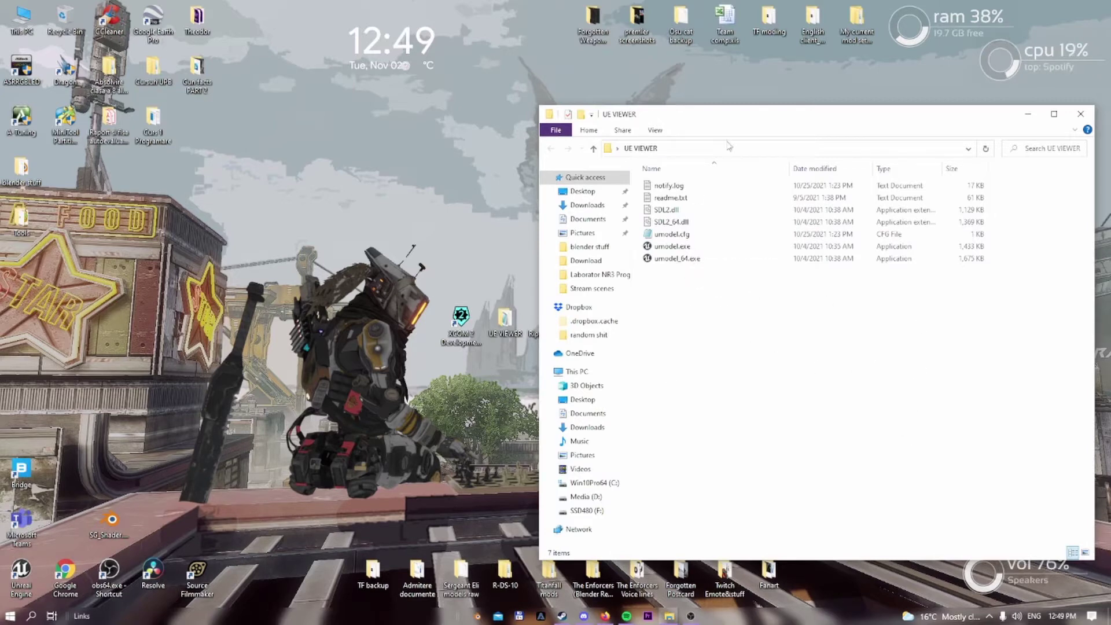
left_click_drag(743, 118, 766, 68)
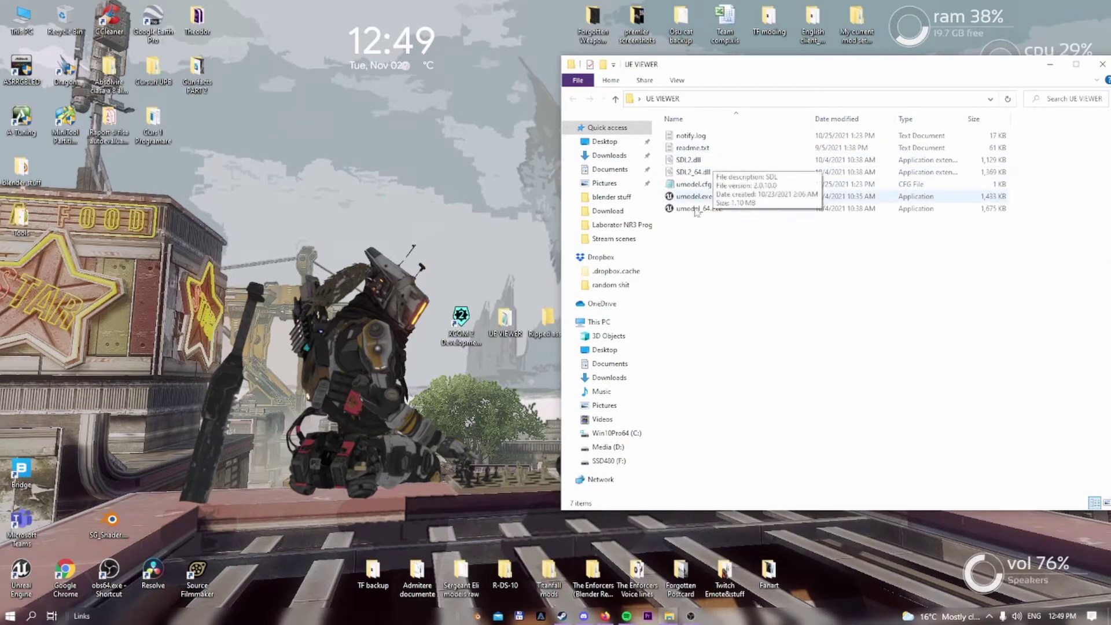
- Read the UE Viewer page on Gildor's Homepage down to its Win32 and Linux downloads
left_click(605, 615)
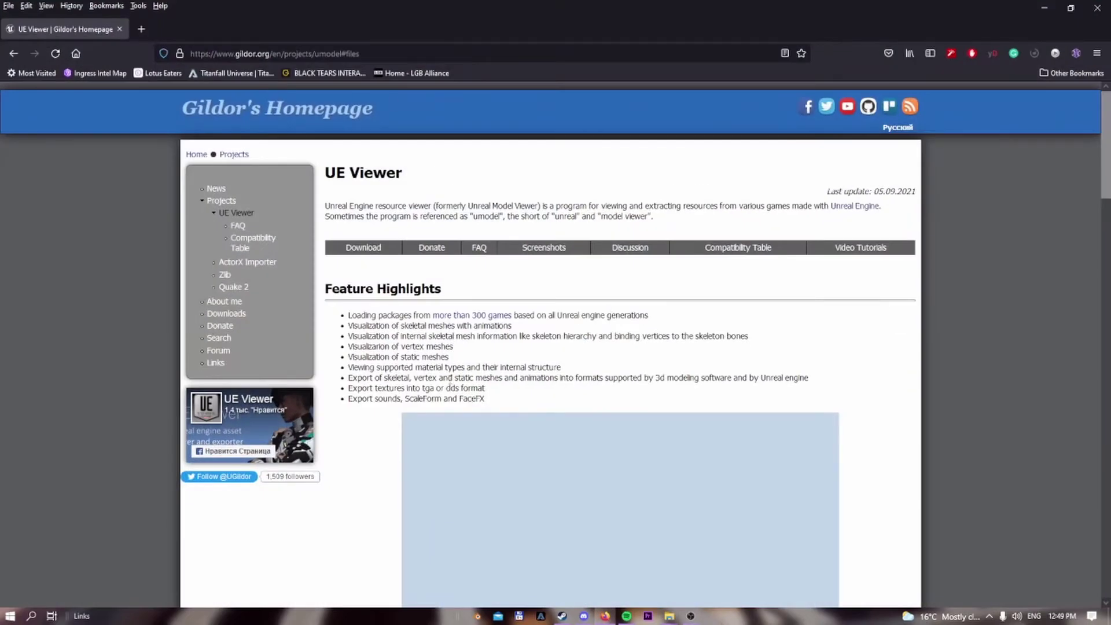
left_click_drag(325, 172, 435, 195)
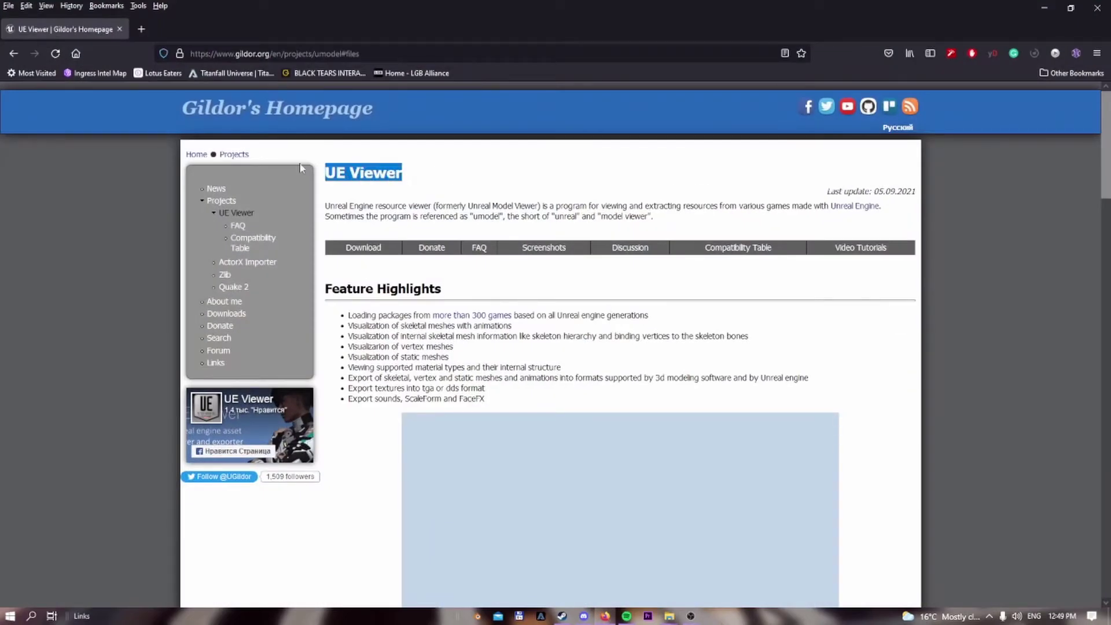
left_click(323, 175)
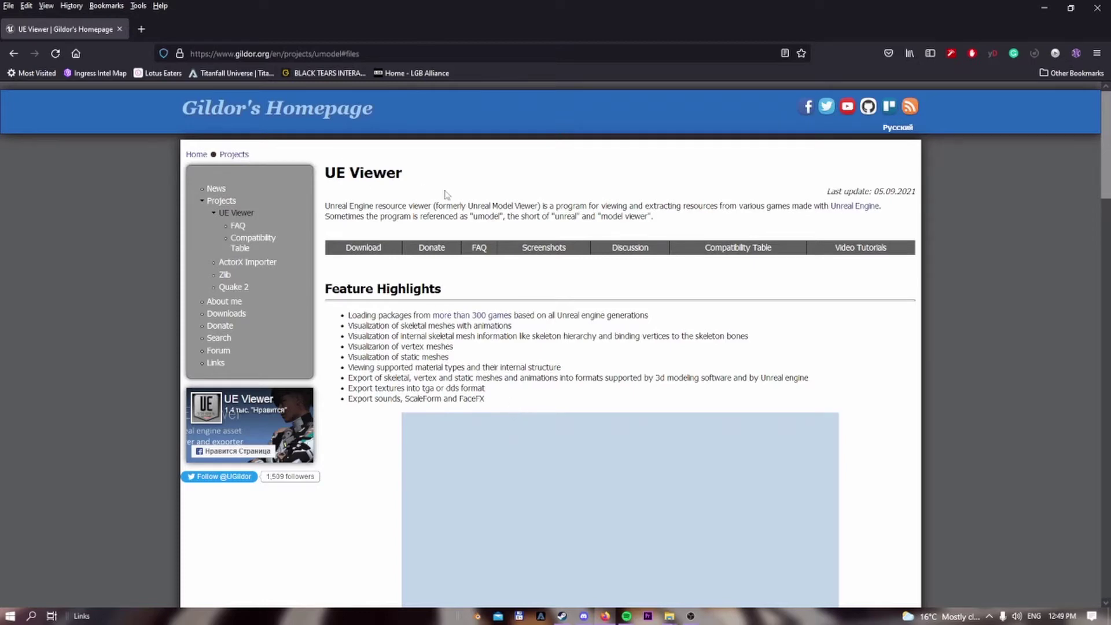
scroll(411, 416, "down", 15)
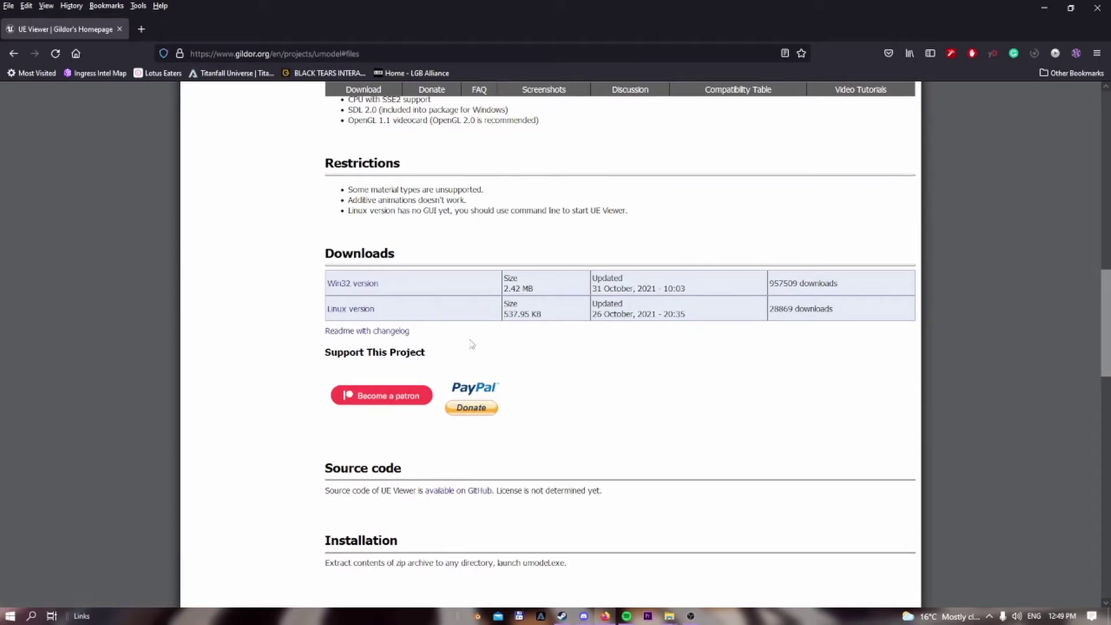
scroll(471, 345, "down", 8)
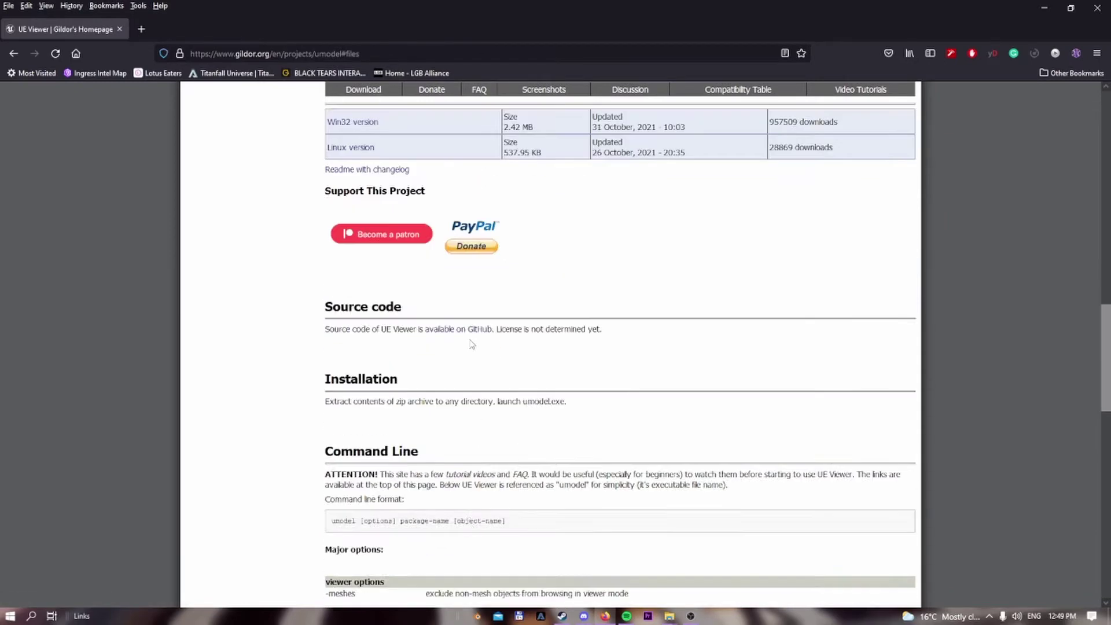
scroll(471, 344, "up", 5)
scroll(469, 344, "up", 5)
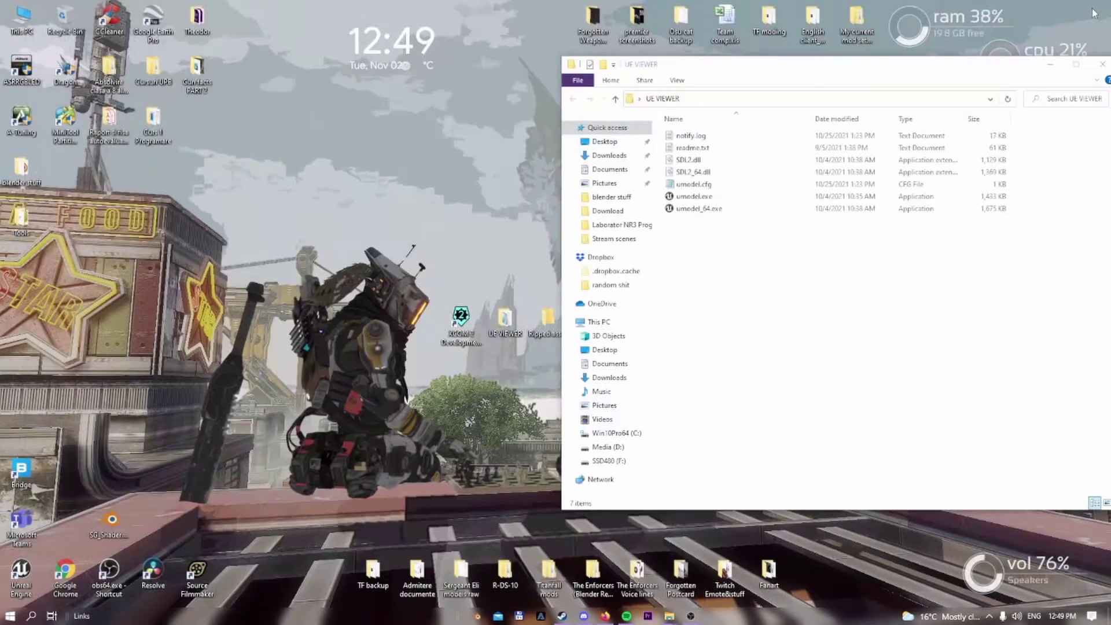
- Close the browser and move the UE VIEWER window to the top-left of the screen
left_click(1097, 8)
left_click_drag(894, 67, 628, 385)
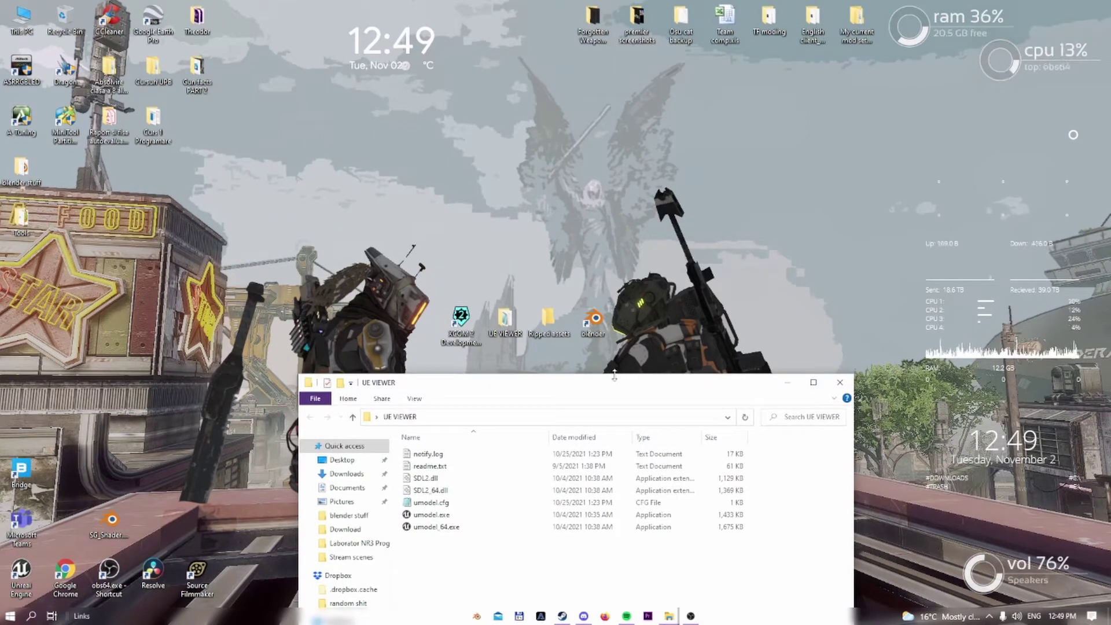
left_click_drag(550, 384, 314, 91)
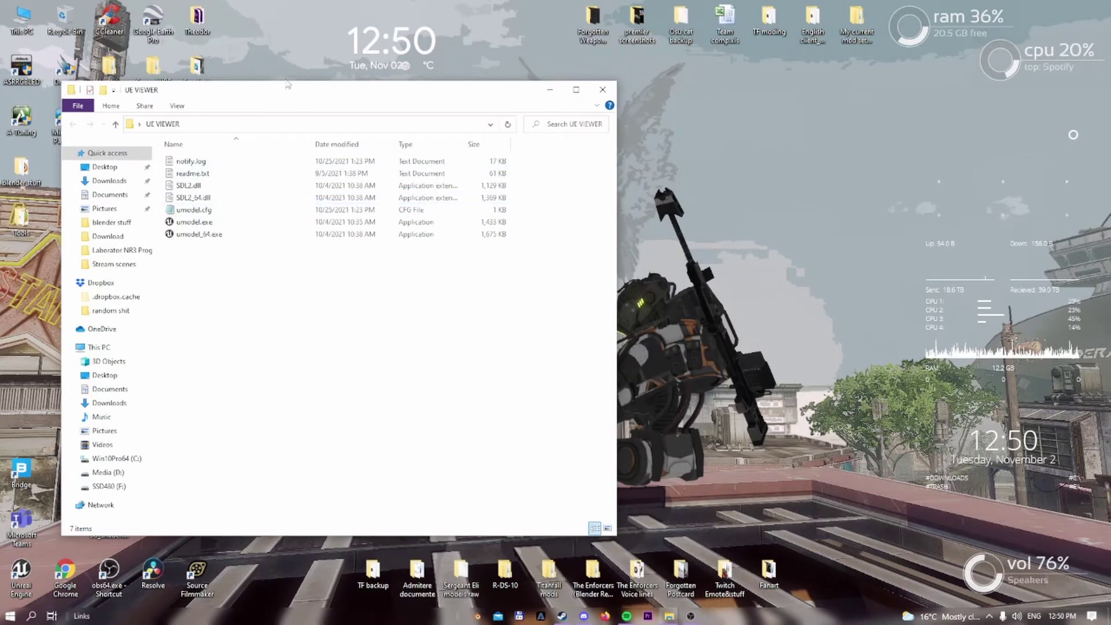
left_click_drag(437, 97, 403, 123)
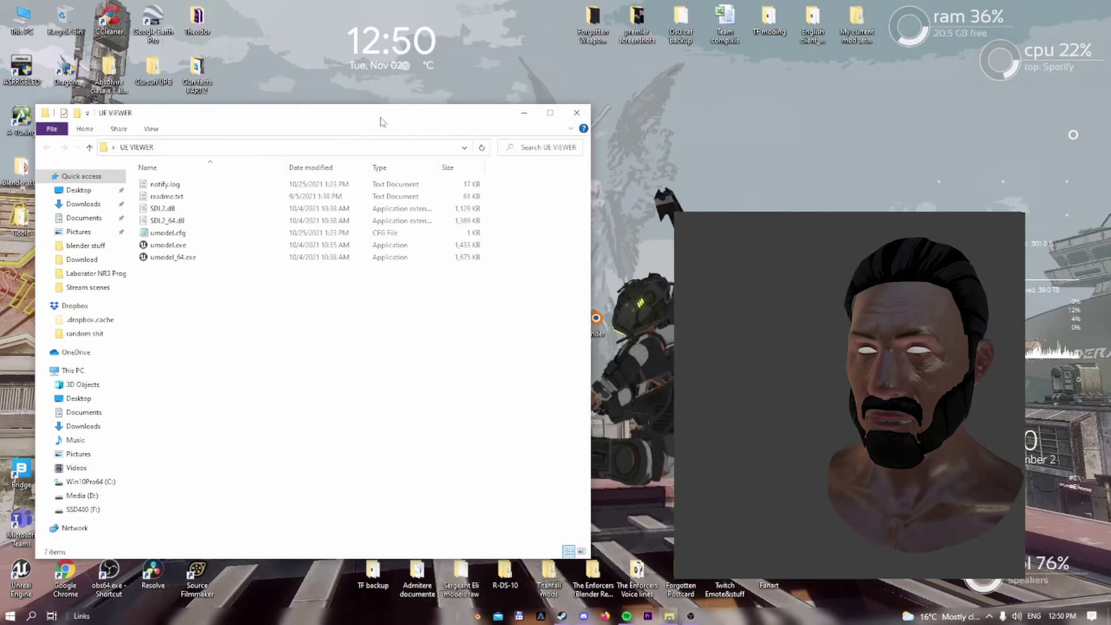
left_click_drag(373, 121, 342, 121)
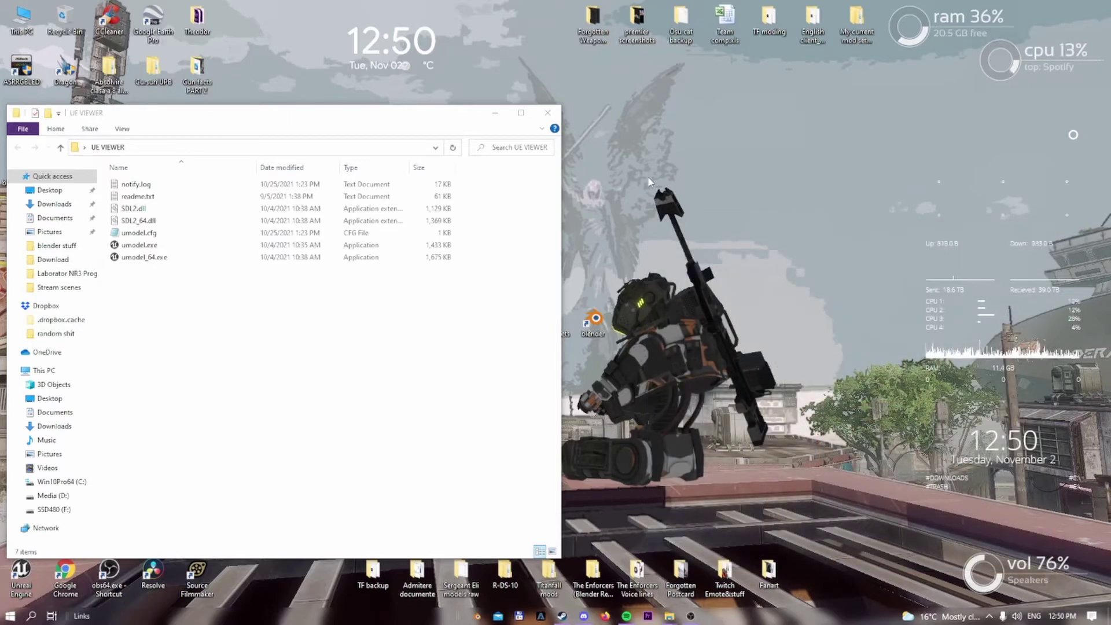
right_click(648, 181)
- Dismiss the desktop menu, nudge the UE VIEWER window, and restore Steam's XCOM 2 Development Tools page
left_click(714, 141)
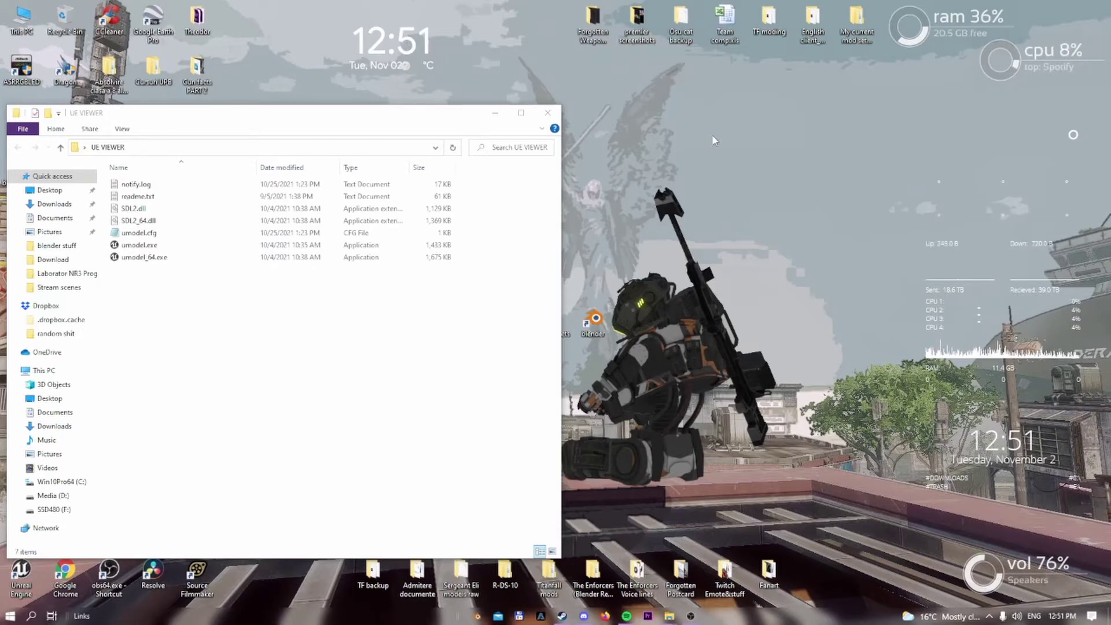
left_click_drag(422, 115, 391, 112)
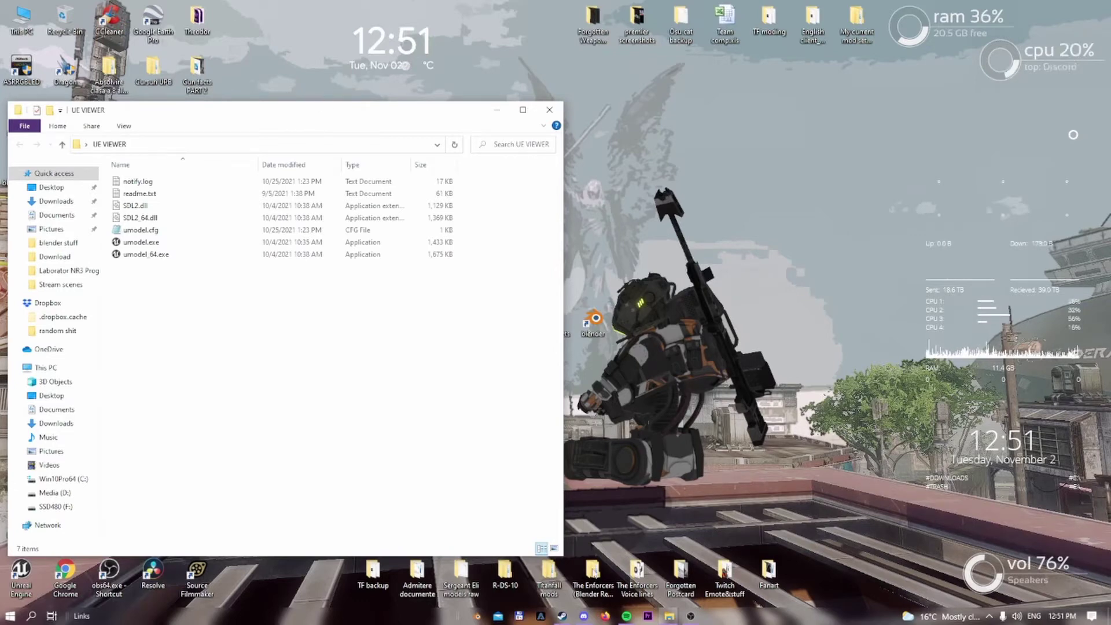
left_click(561, 616)
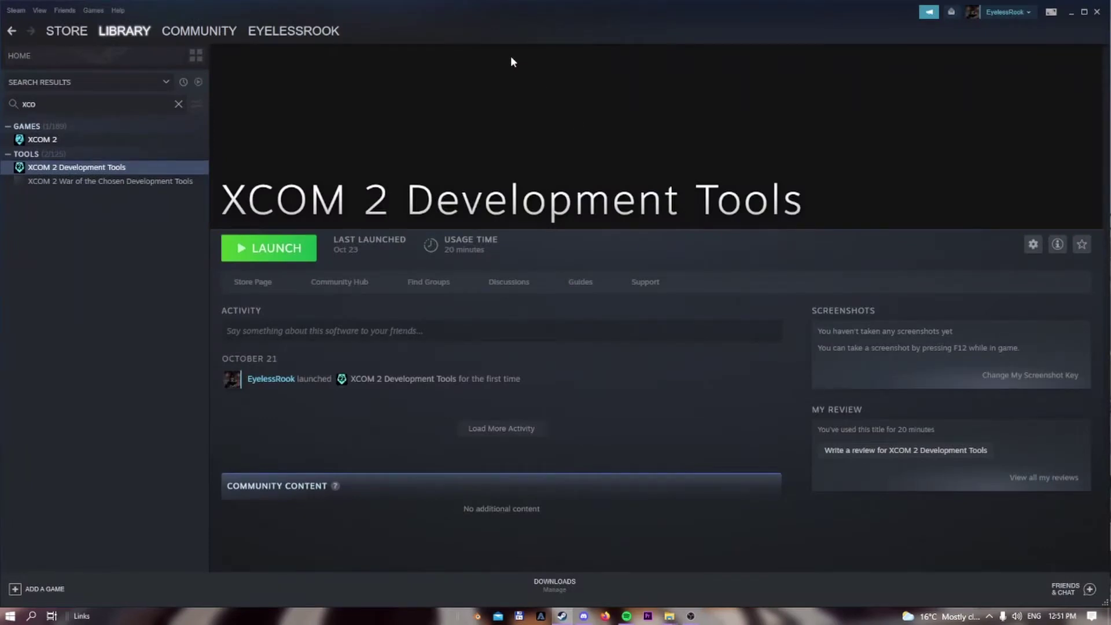
- Open the XCOM 2 Development Tools install folder through Manage > Browse local files
right_click(126, 172)
mouse_move(156, 219)
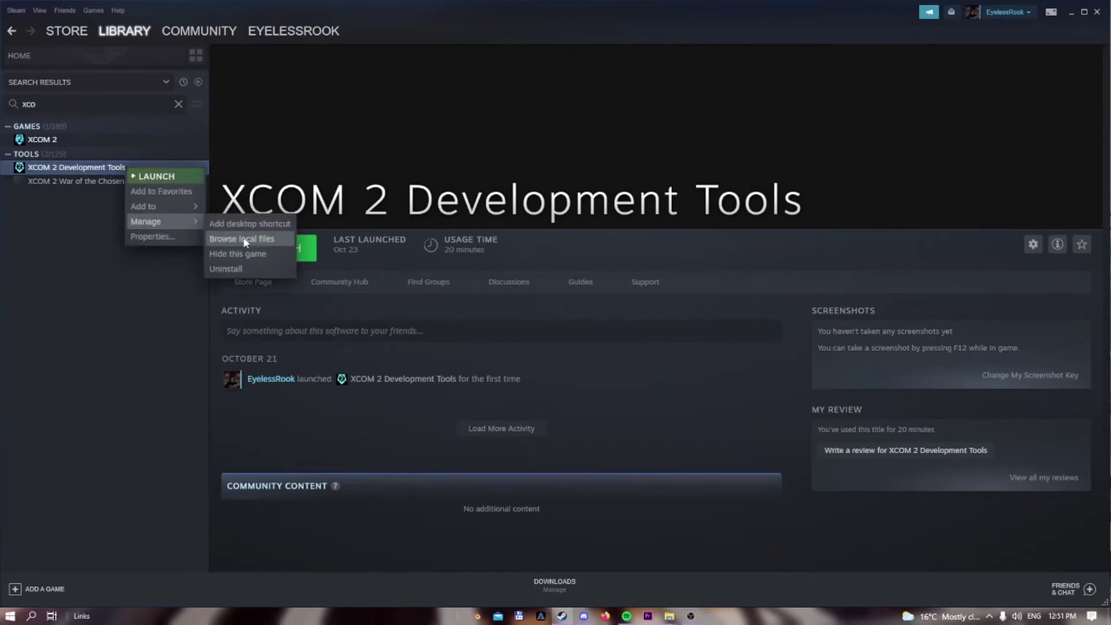
left_click(249, 236)
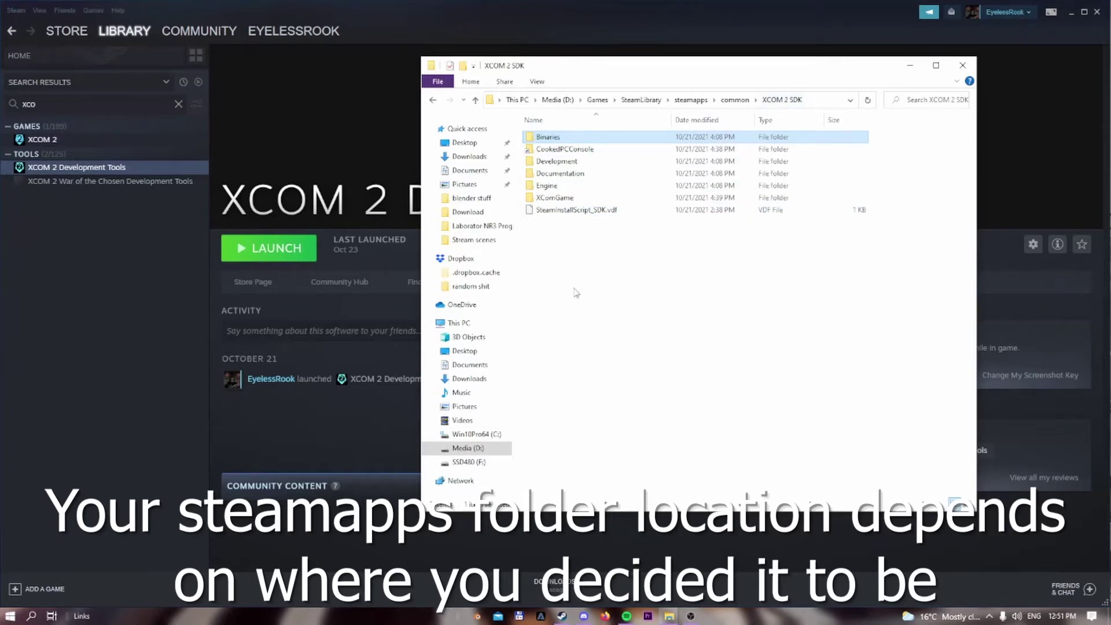
- Navigate into XComGame\Content\XCOM_2\Packages in the XCOM 2 SDK folder
double_click(555, 198)
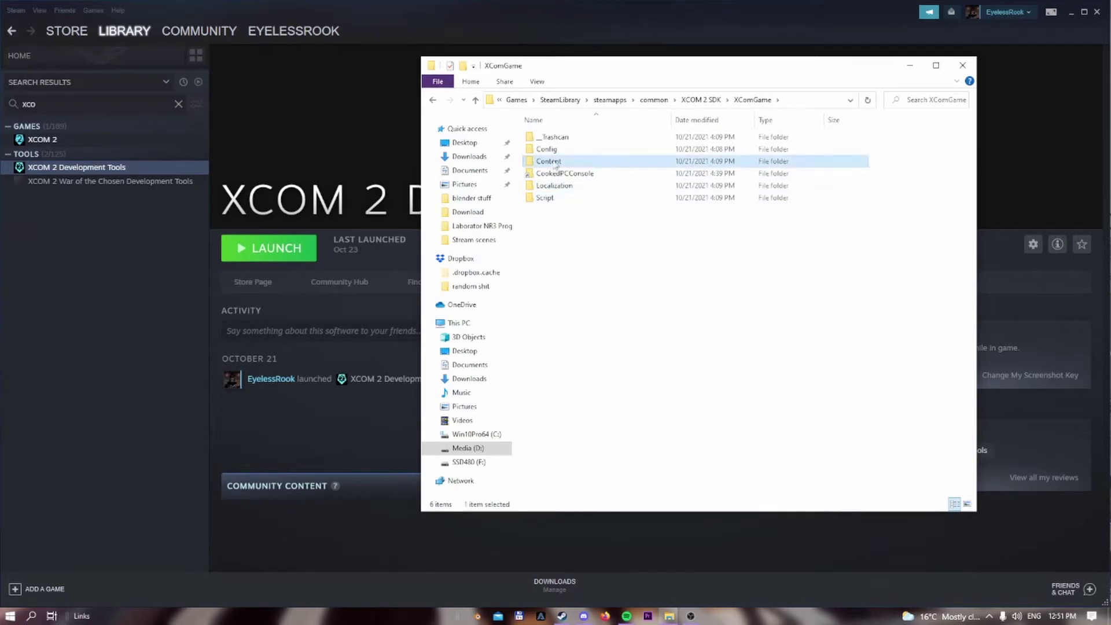
double_click(554, 162)
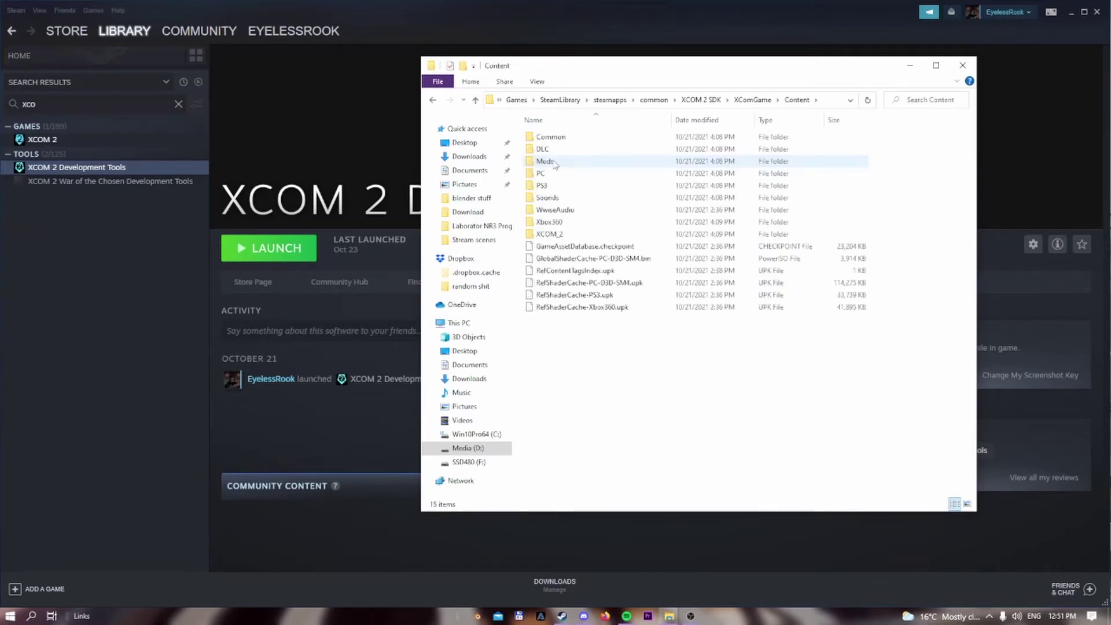
double_click(552, 234)
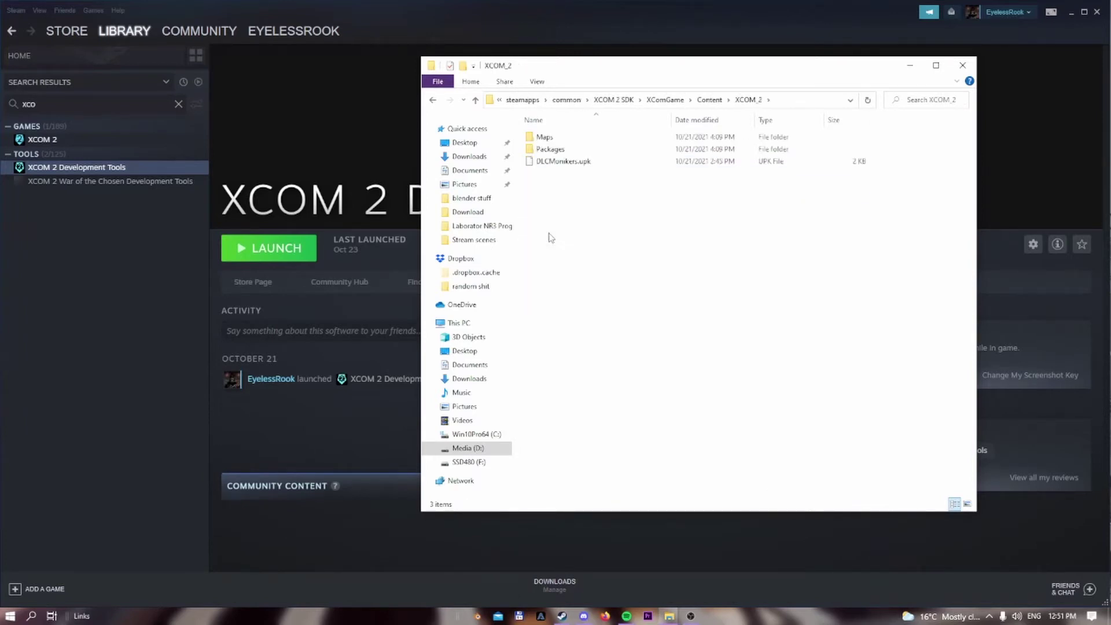
left_click(561, 151)
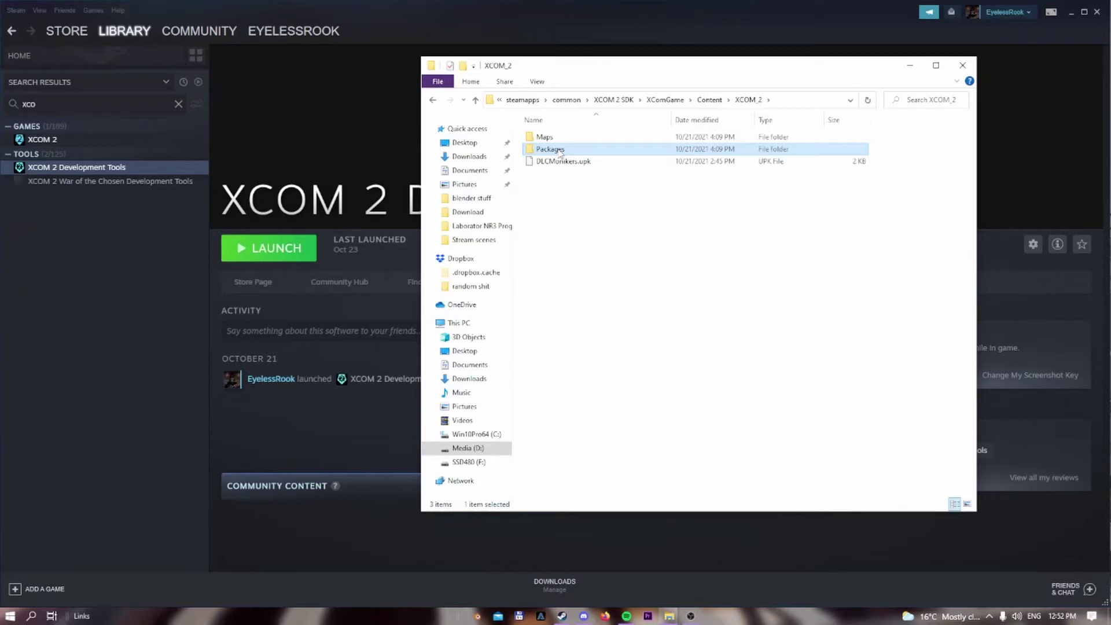
double_click(574, 151)
- Look over the Packages subfolders and open the Weapons folder
left_click(576, 153)
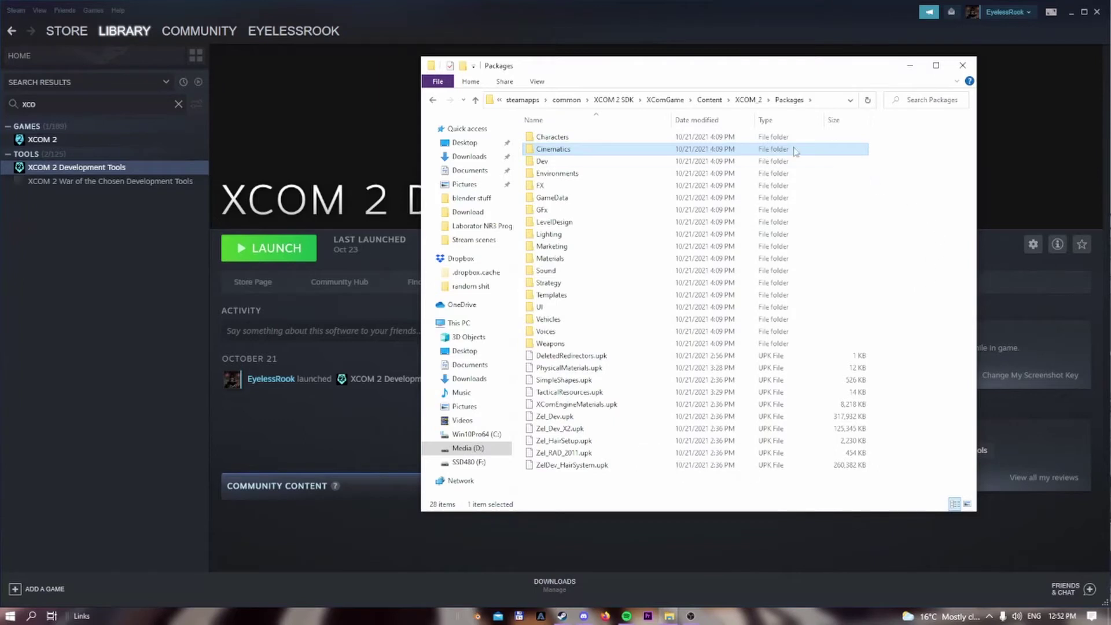
left_click(636, 136)
left_click(557, 161)
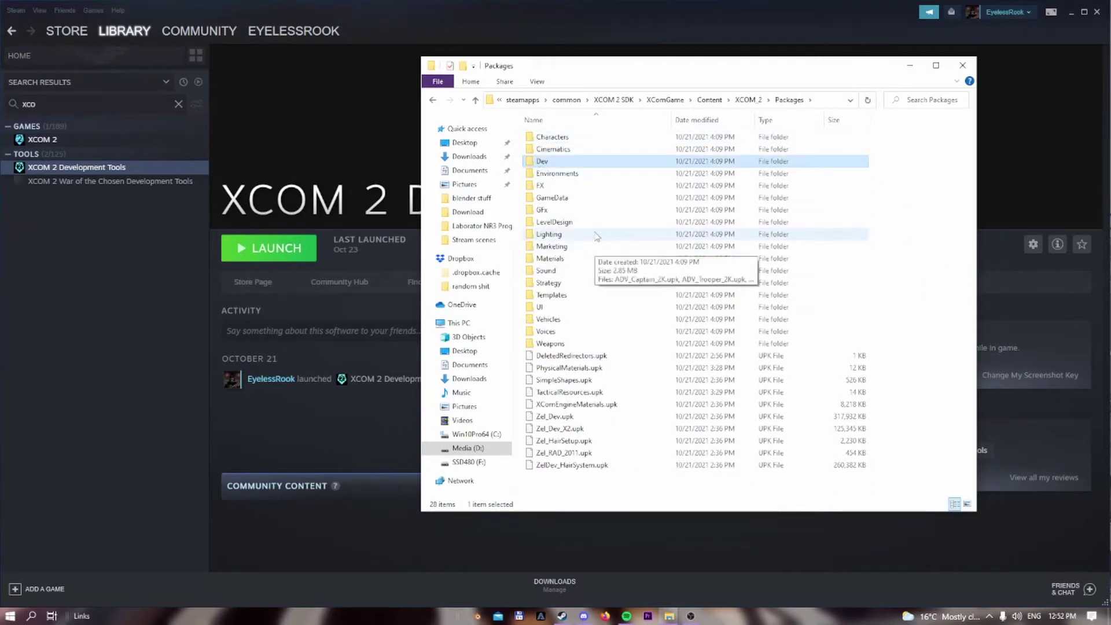
left_click(569, 173)
left_click(567, 198)
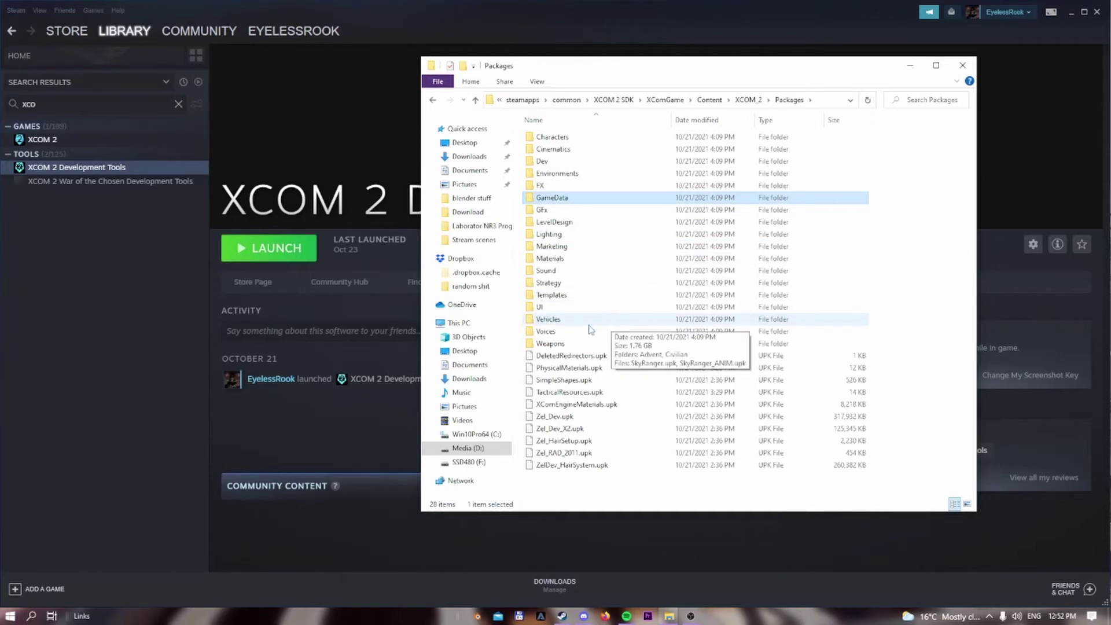
left_click(567, 346)
double_click(568, 346)
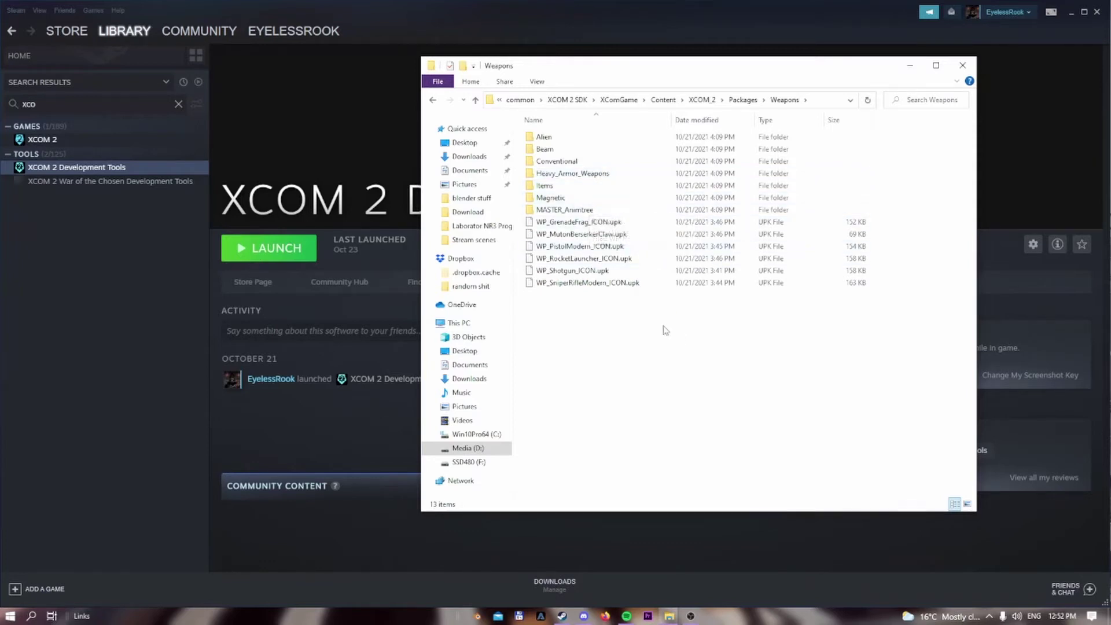
- Open the Conventional weapons folder and select ConvSword.upk
double_click(572, 162)
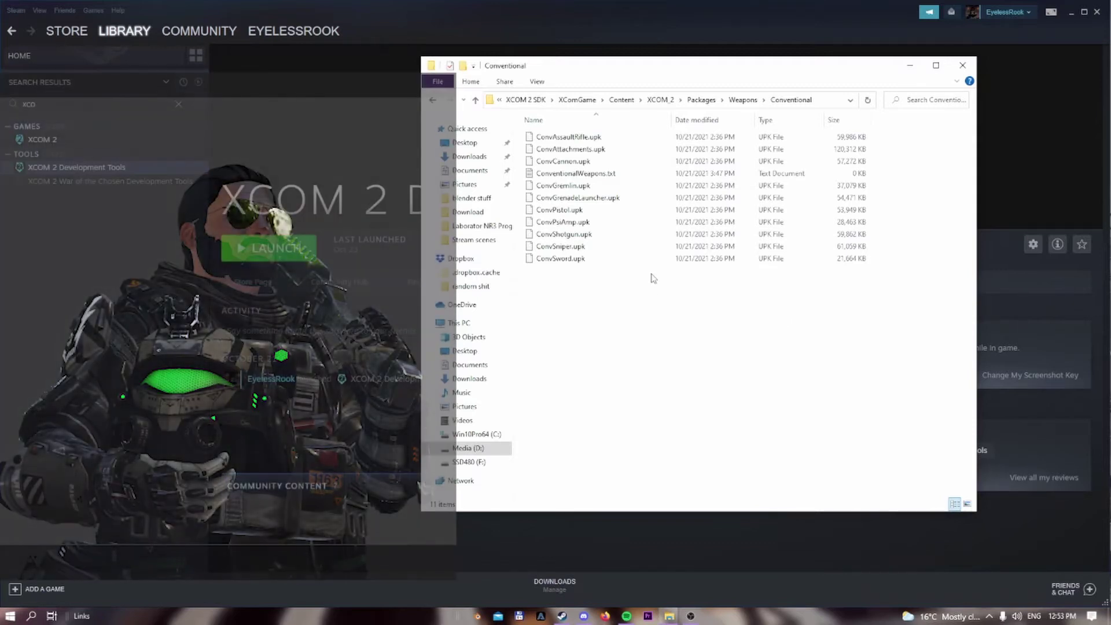
left_click(576, 260)
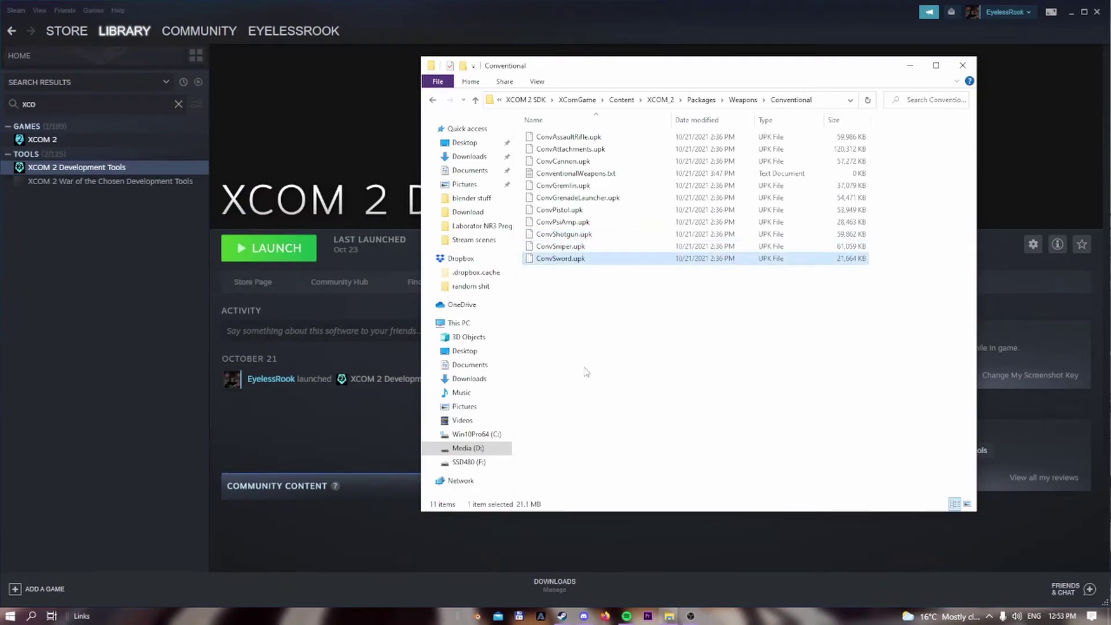
- Launch umodel_64.exe from the UE VIEWER folder and position its Startup Options dialog
mouse_move(670, 615)
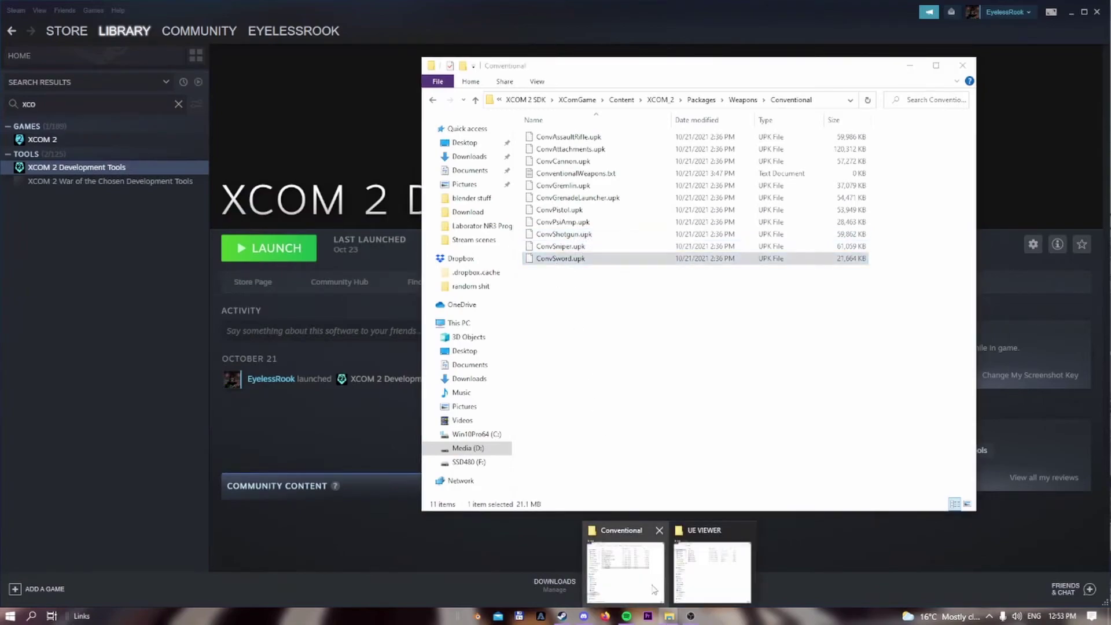
left_click(711, 570)
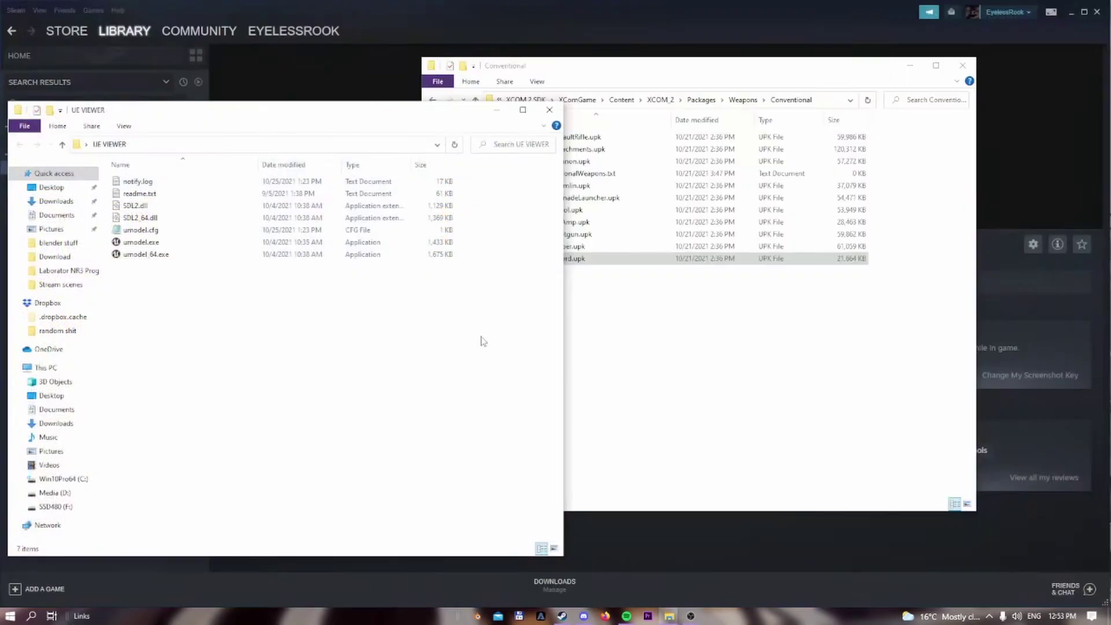
double_click(164, 254)
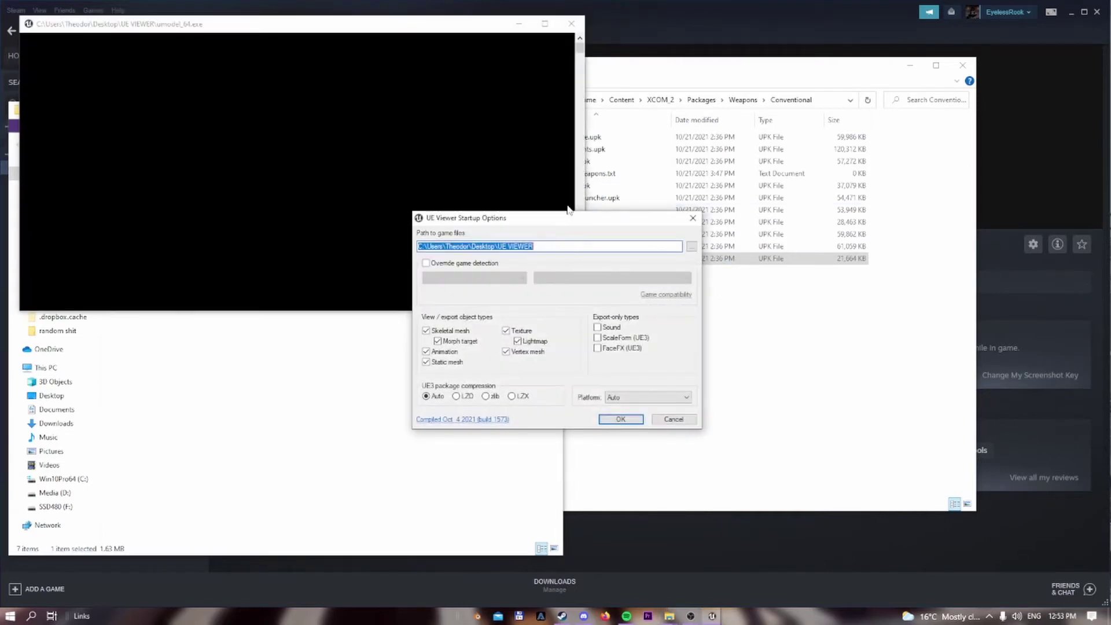
left_click_drag(566, 217, 595, 193)
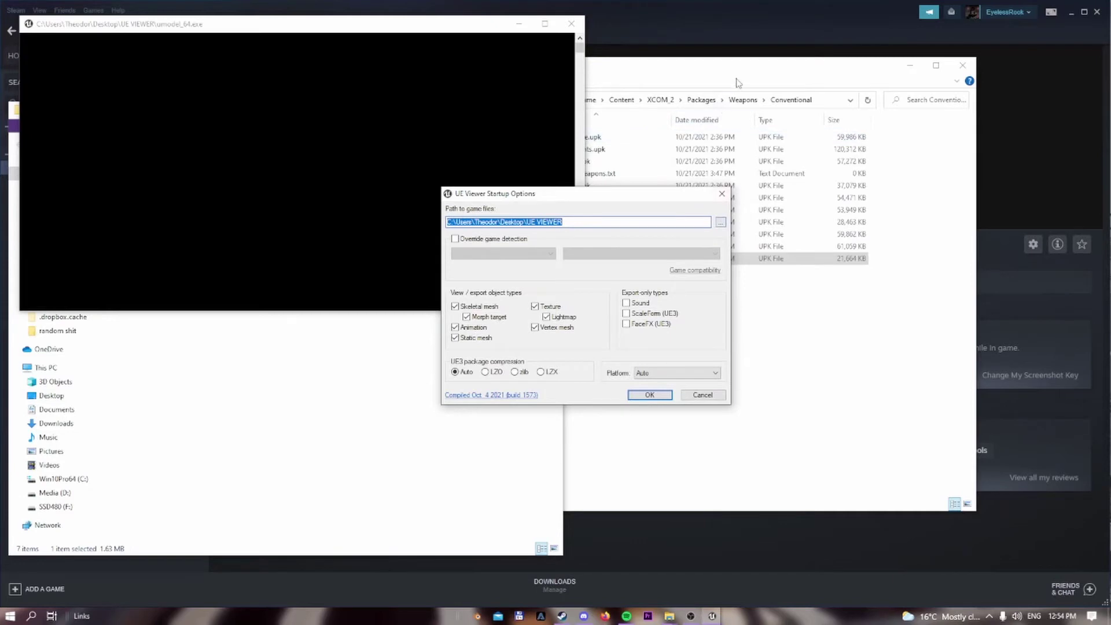
left_click_drag(740, 85, 852, 112)
- Copy the address of the XCOM 2 SDK Packages\Weapons\Conventional folder
left_click(846, 116)
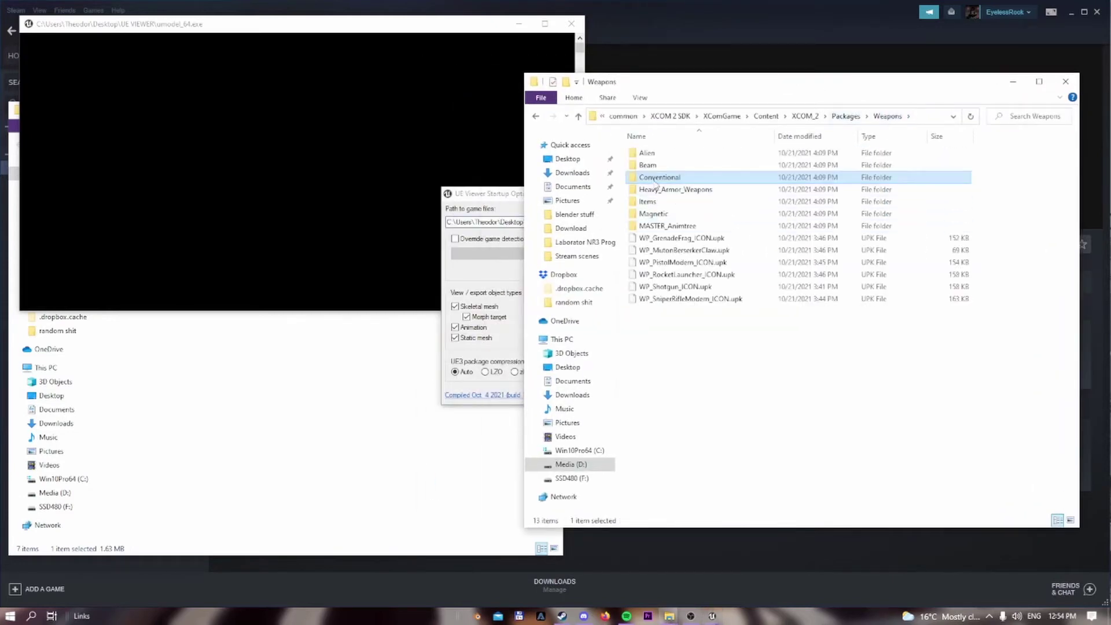
double_click(658, 178)
right_click(925, 113)
right_click(919, 116)
left_click(949, 122)
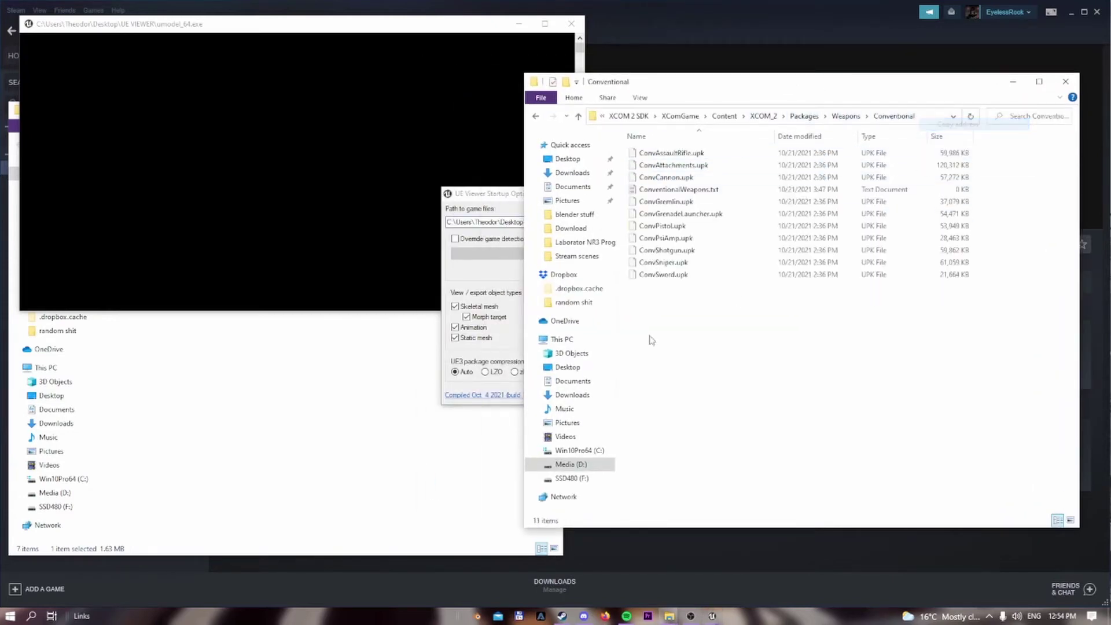
- Replace UE Viewer's Path to game files with the Conventional folder and confirm it
left_click(488, 195)
key("Delete")
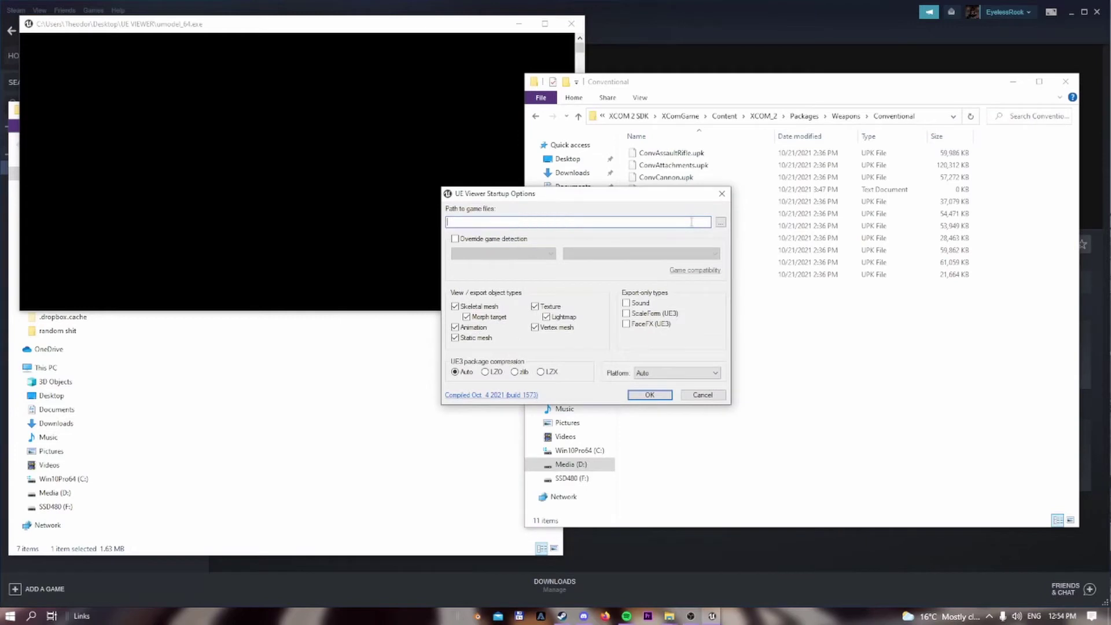
right_click(537, 219)
left_click(579, 268)
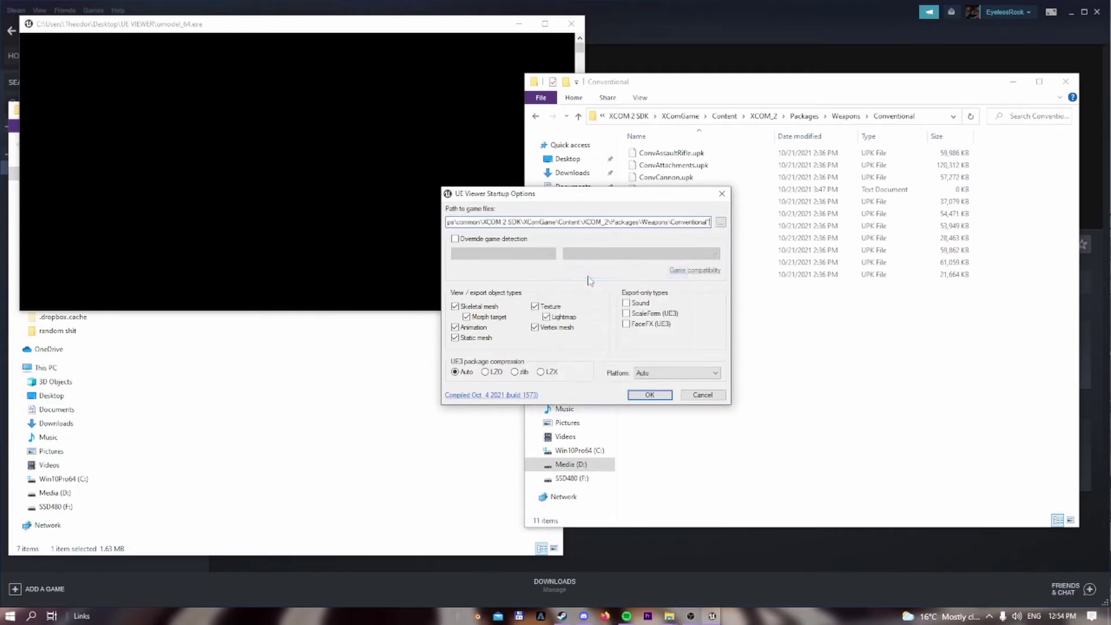
left_click(721, 222)
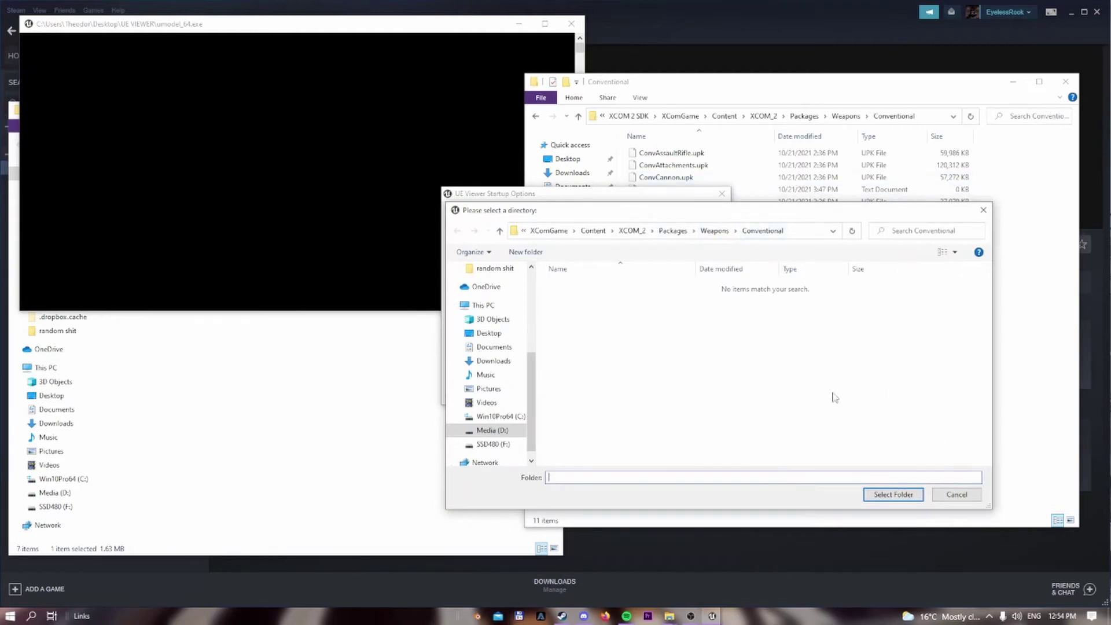
left_click(893, 493)
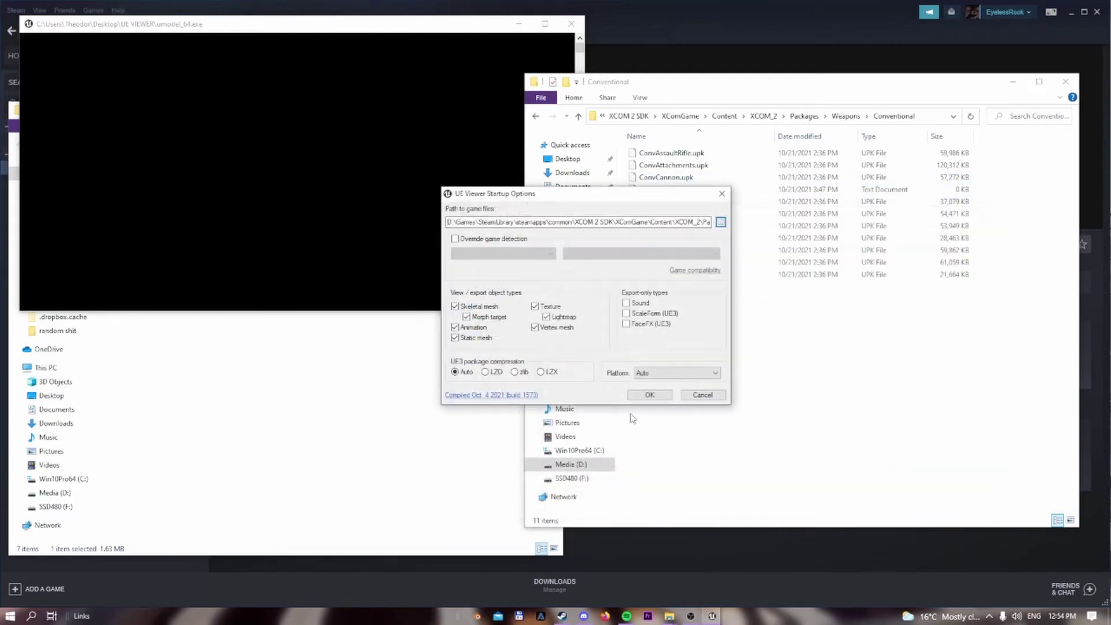
- Enable Override game detection with Unreal engine 3 and XCOM 2, keeping Platform on Auto
left_click(455, 239)
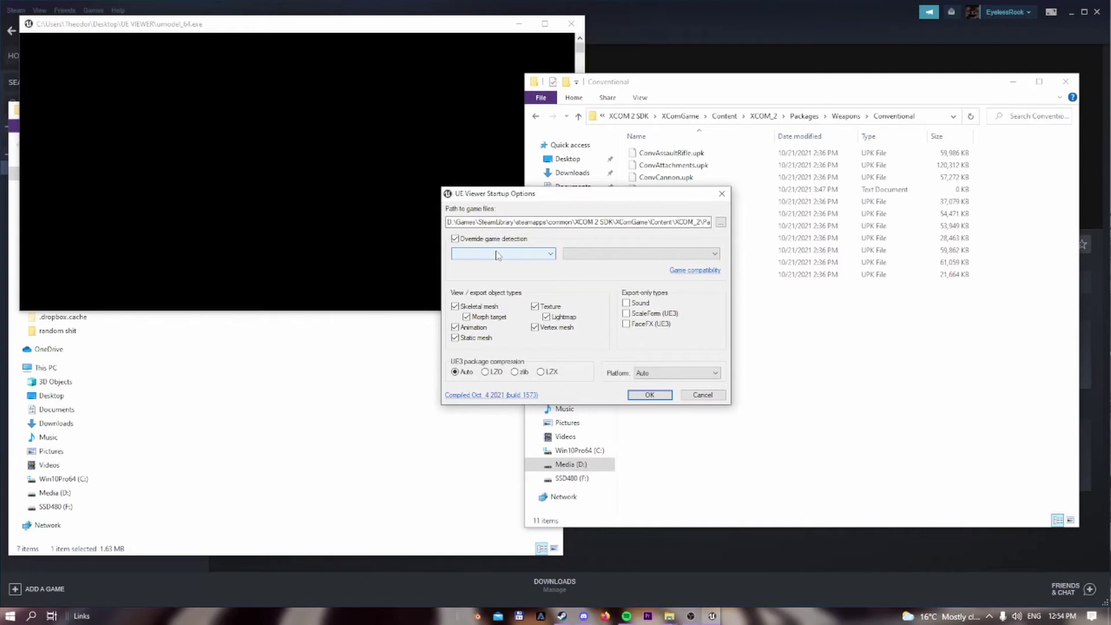
left_click(498, 256)
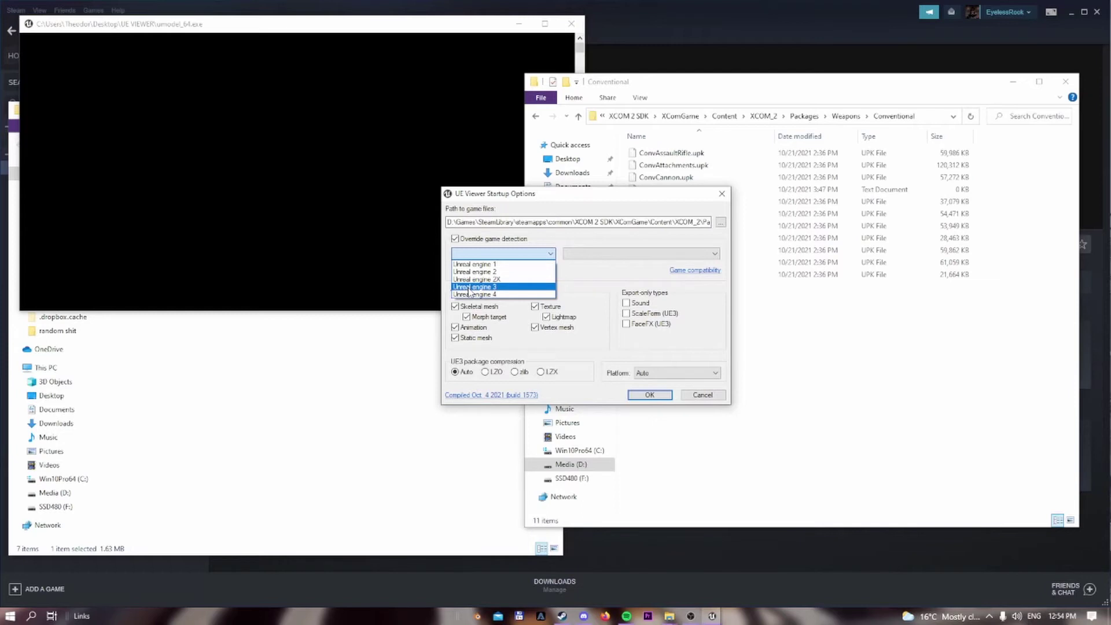
left_click(469, 287)
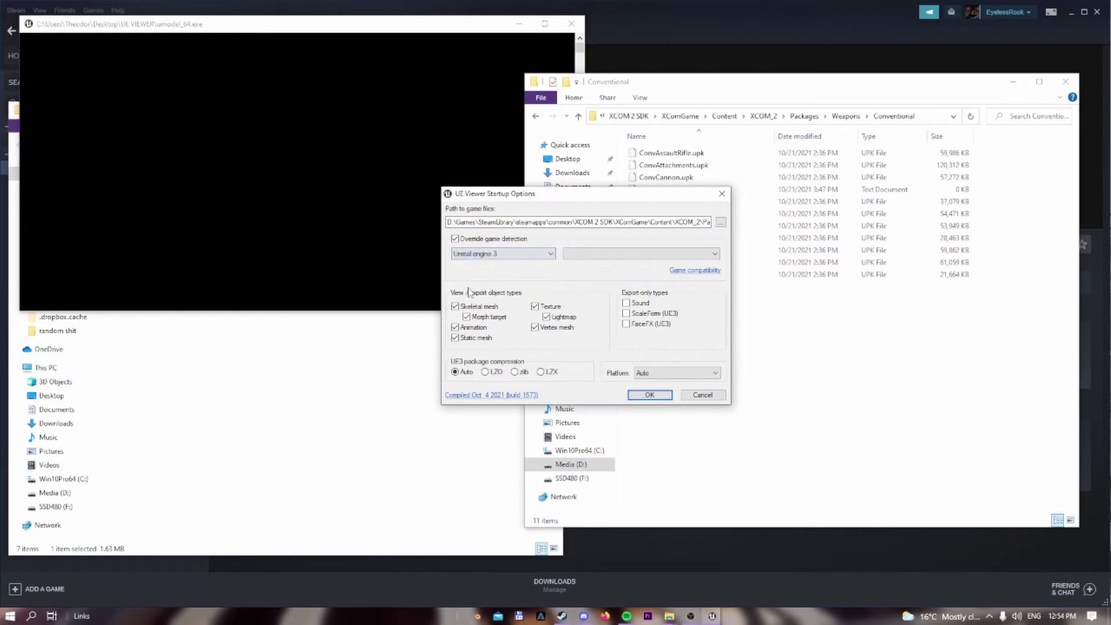
left_click(587, 256)
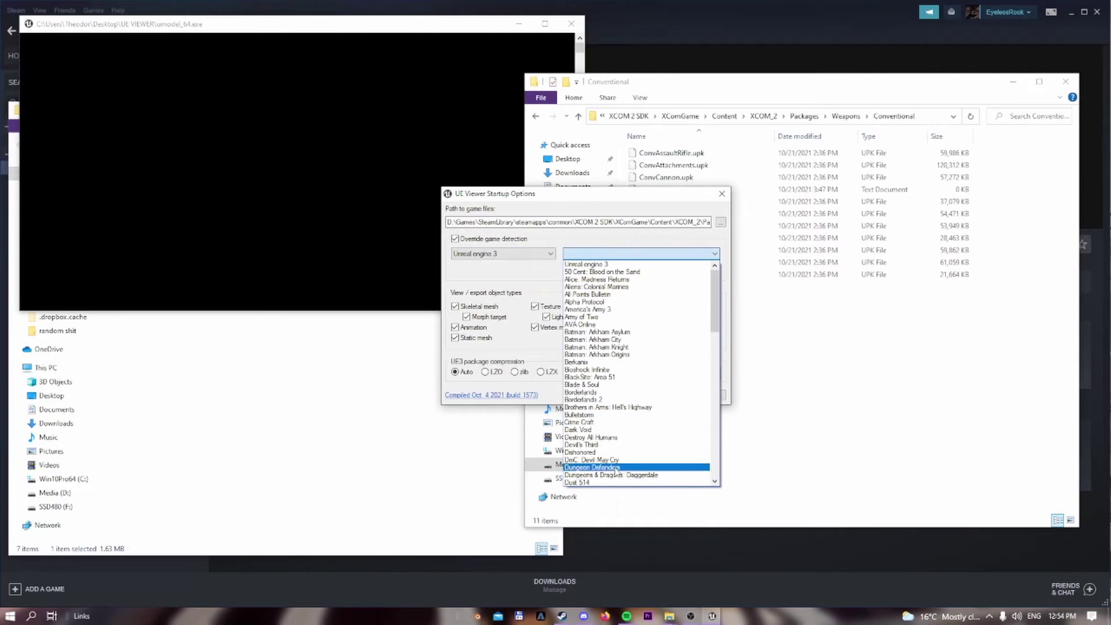
scroll(617, 413, "down", 20)
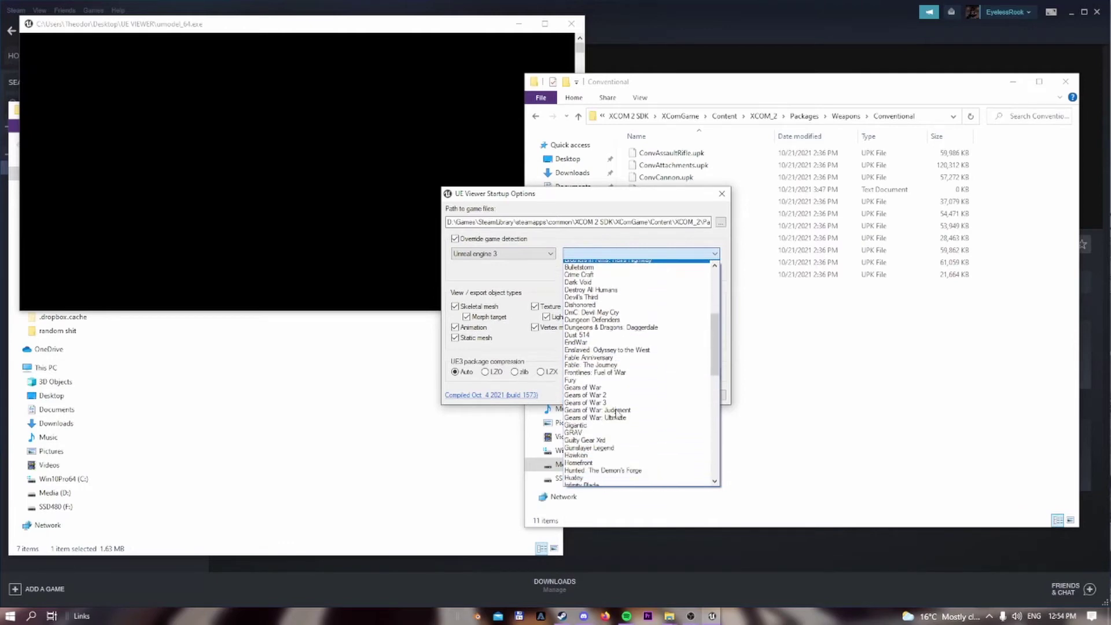
scroll(618, 412, "down", 2)
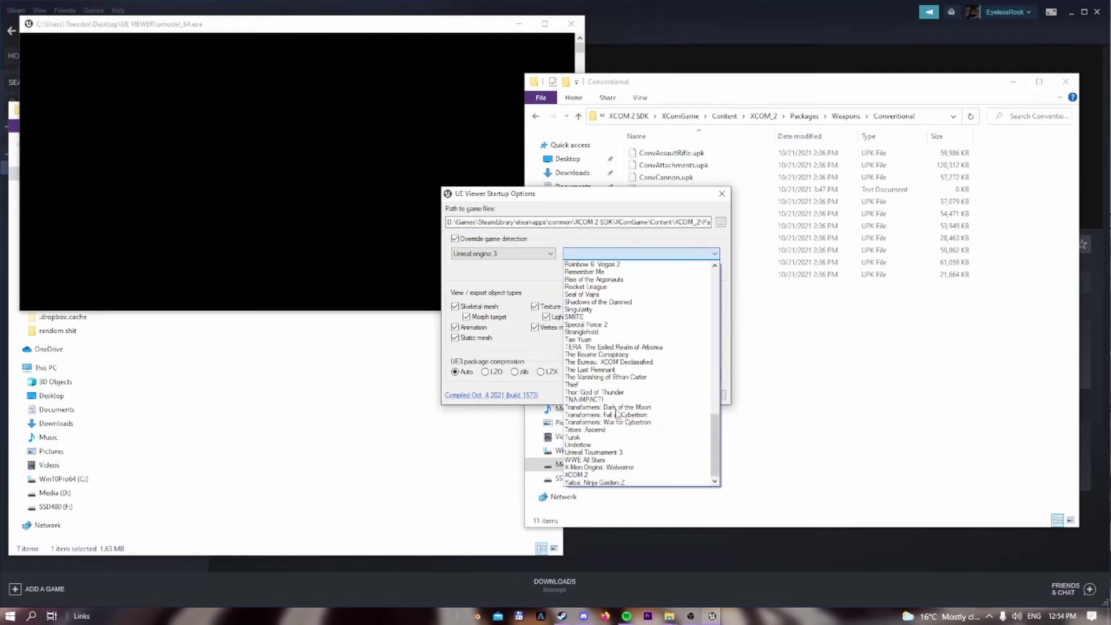
left_click(586, 475)
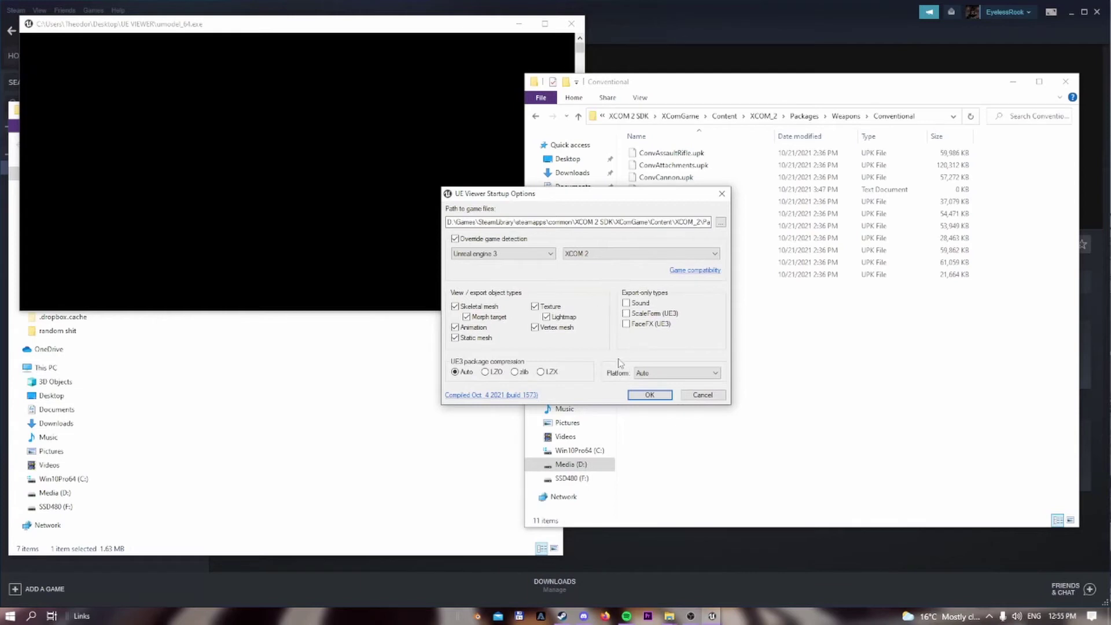
left_click(642, 373)
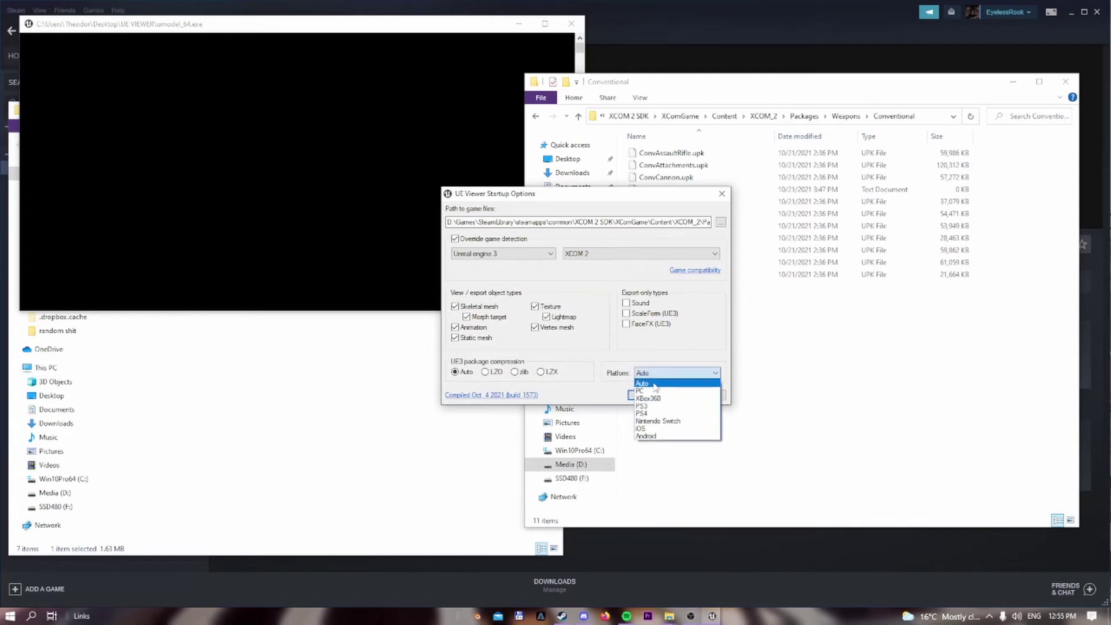
left_click(639, 345)
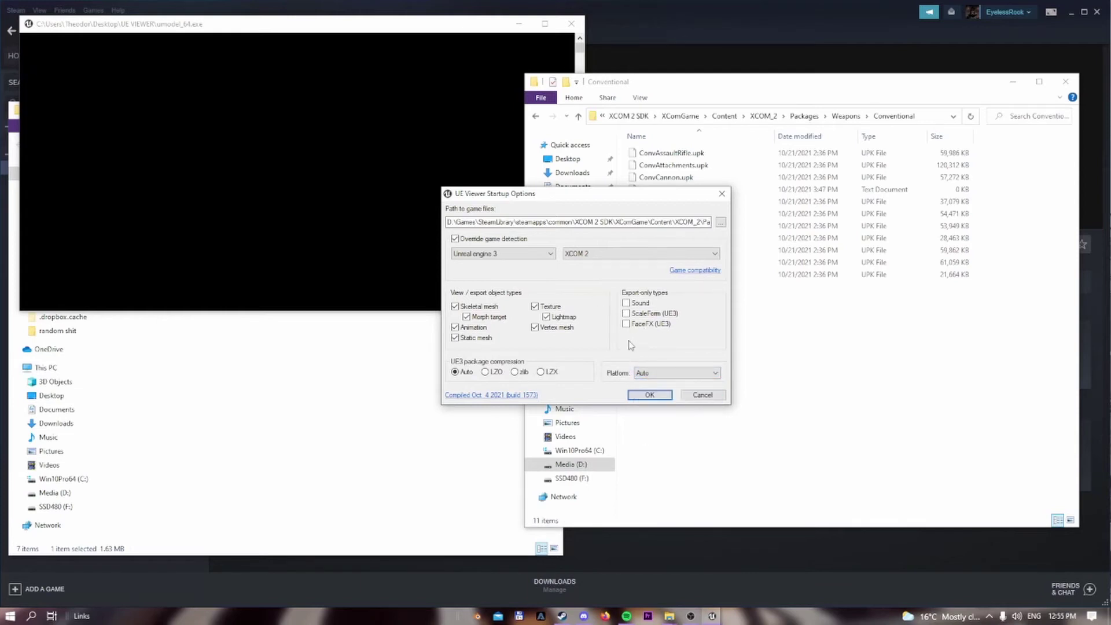